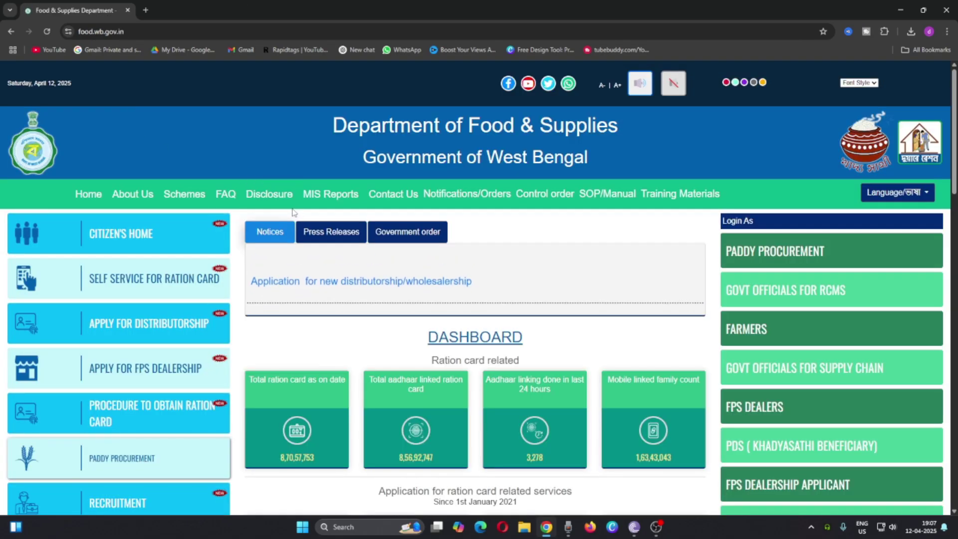
Look through the homepage's dashboard figures, service links and the Special Services section.
scroll(282, 254, down, 1)
scroll(283, 254, down, 1)
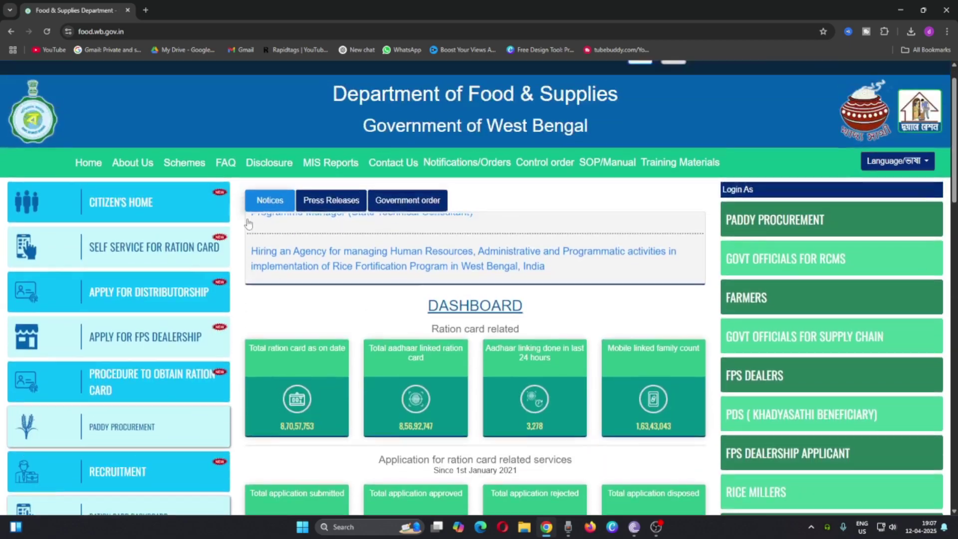
scroll(283, 253, up, 1)
scroll(250, 230, down, 3)
scroll(251, 230, down, 10)
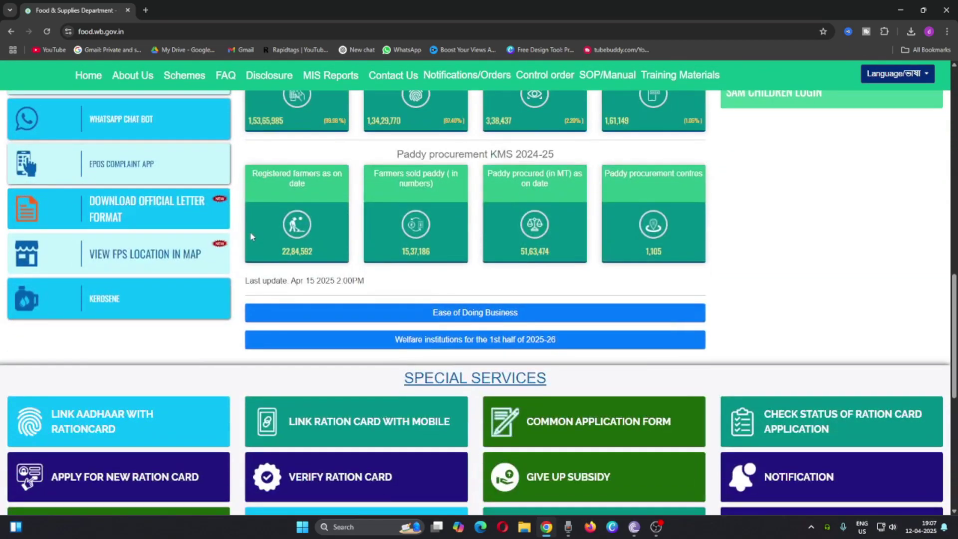
scroll(251, 236, down, 4)
scroll(251, 237, up, 5)
scroll(251, 237, up, 4)
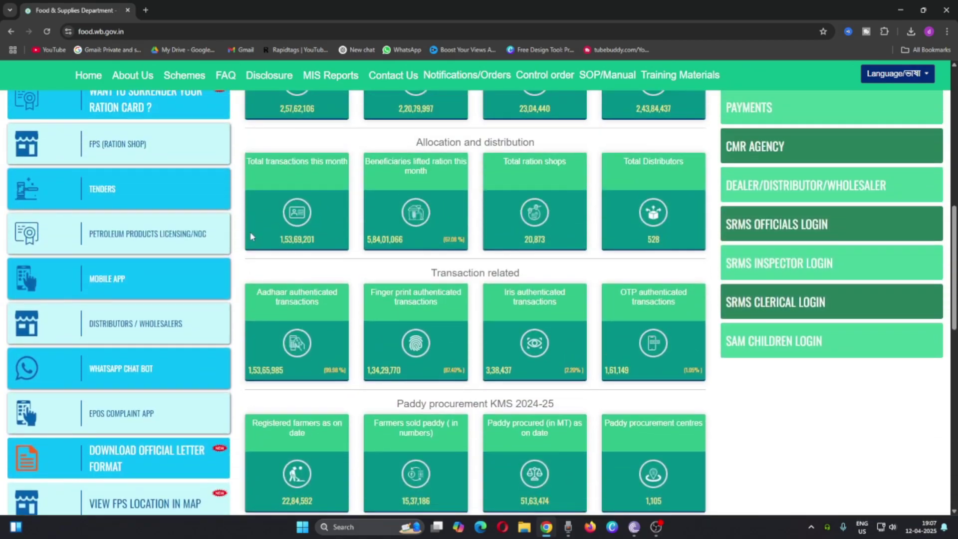
scroll(251, 236, up, 6)
scroll(251, 236, up, 3)
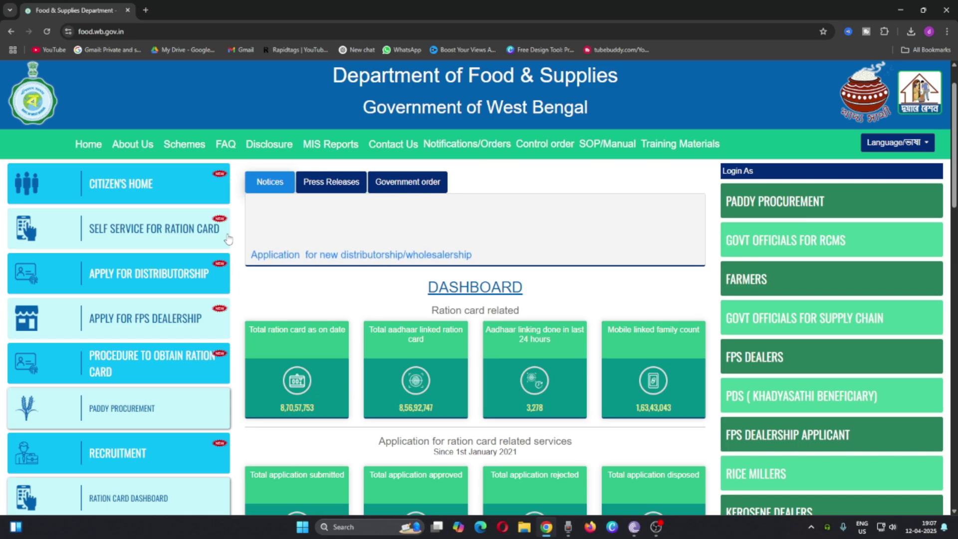
Open the Citizen's Home page and go to its Ration Card Related Corner.
click(126, 188)
scroll(152, 220, down, 2)
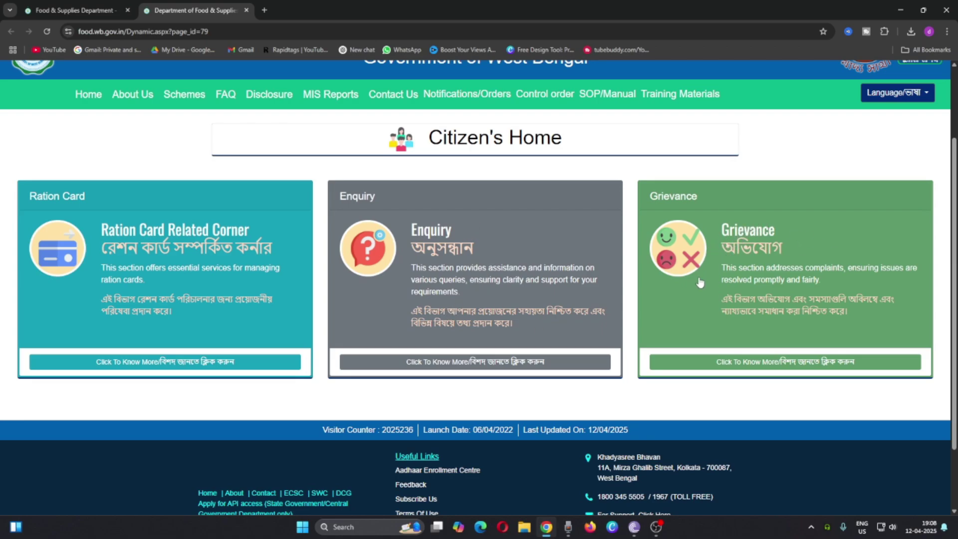
click(154, 293)
scroll(194, 299, down, 2)
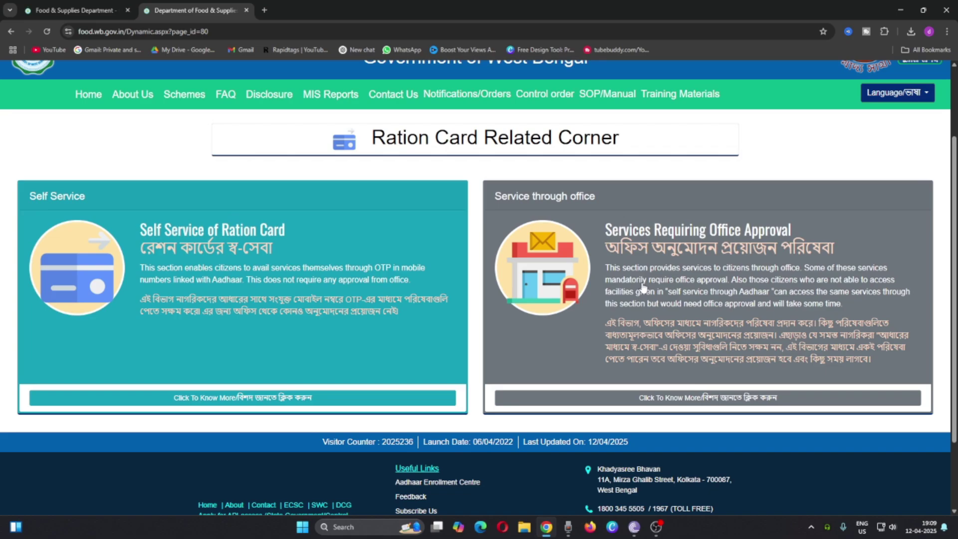
Open Services Requiring Office Approval and choose to apply online.
click(609, 282)
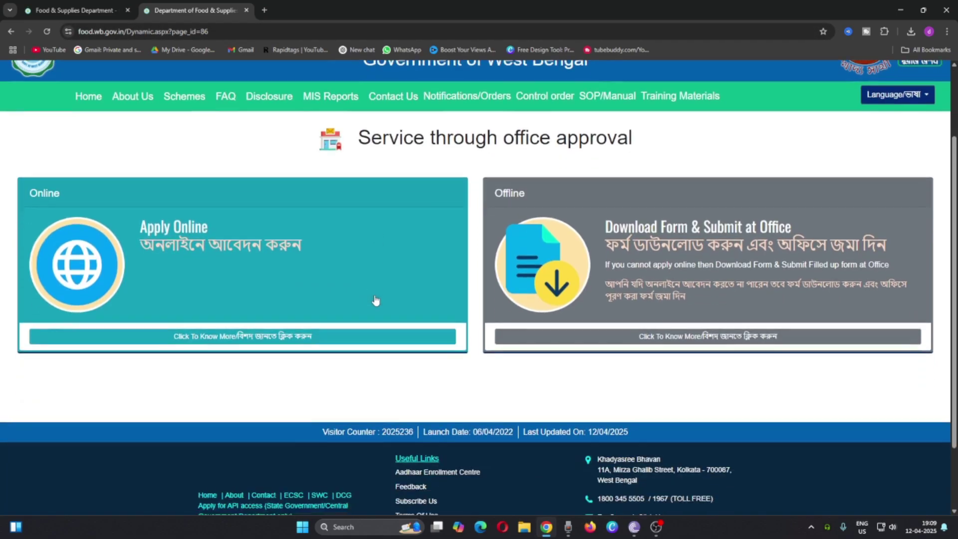
scroll(375, 299, up, 1)
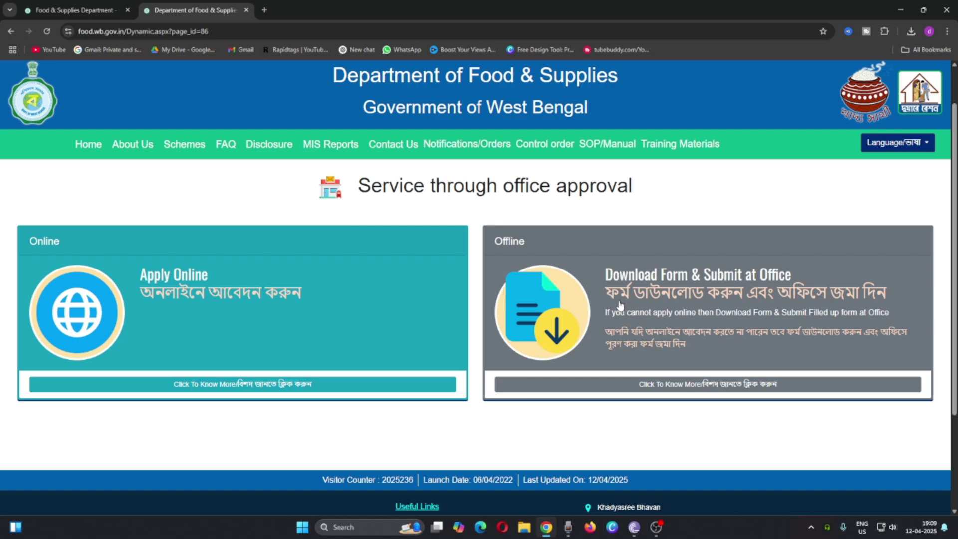
click(302, 299)
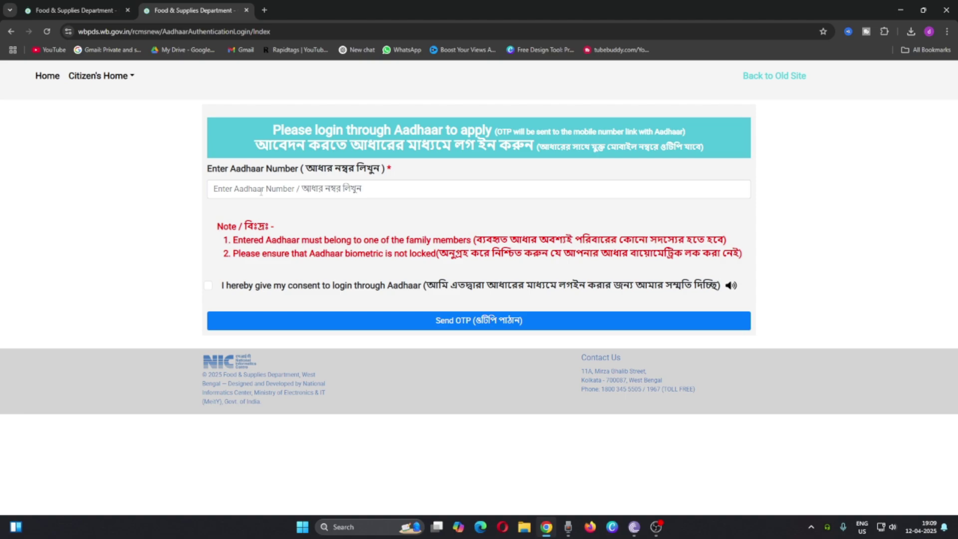
Tick the consent to log in through Aadhaar and return to the Service through office approval page.
click(261, 191)
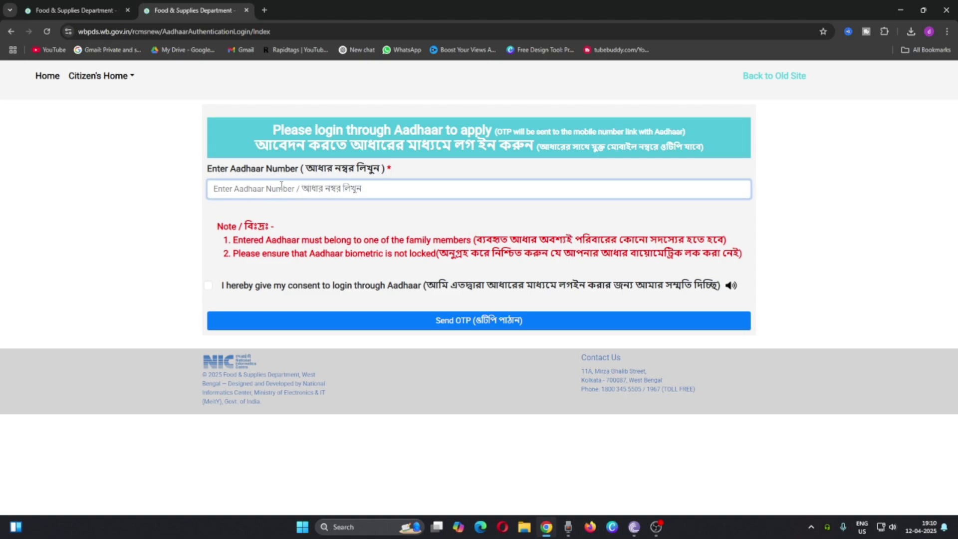
click(209, 287)
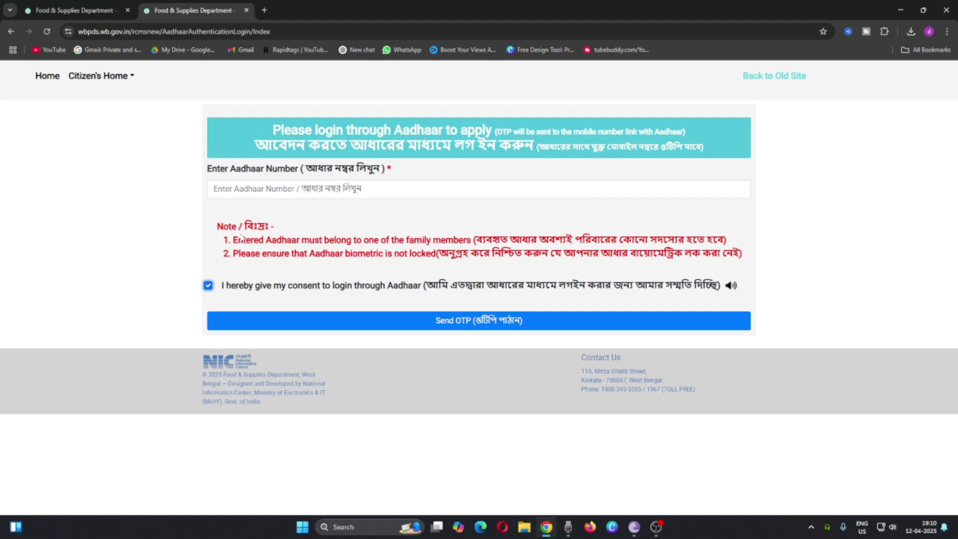
click(11, 31)
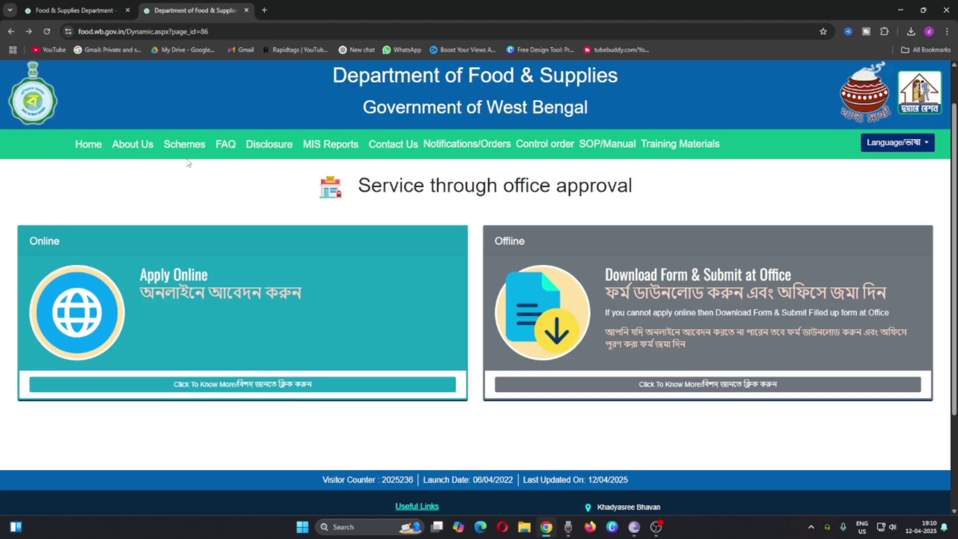
Open the Link Aadhaar with Rationcard service from the homepage's Special Services and select its ration card number field.
scroll(244, 222, down, 5)
scroll(244, 222, down, 12)
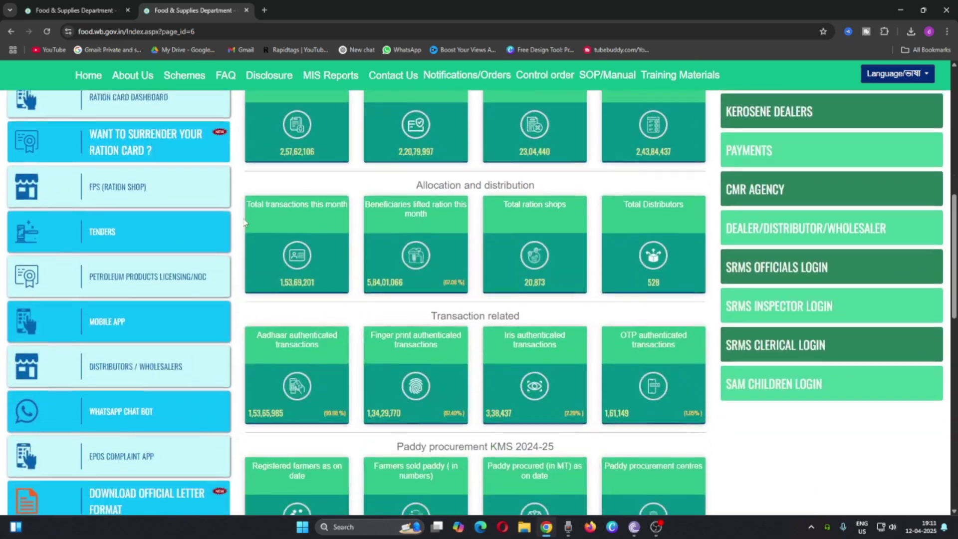
scroll(304, 242, down, 1)
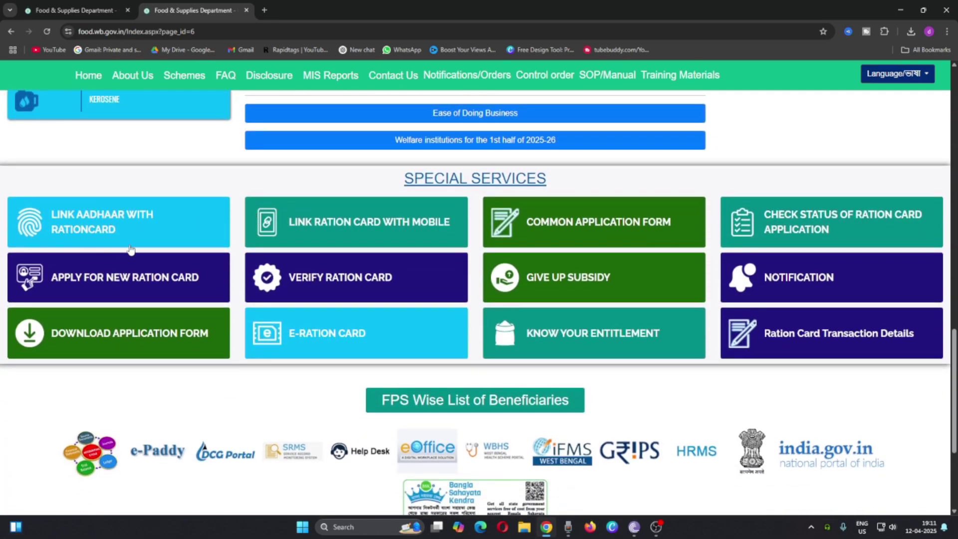
click(94, 219)
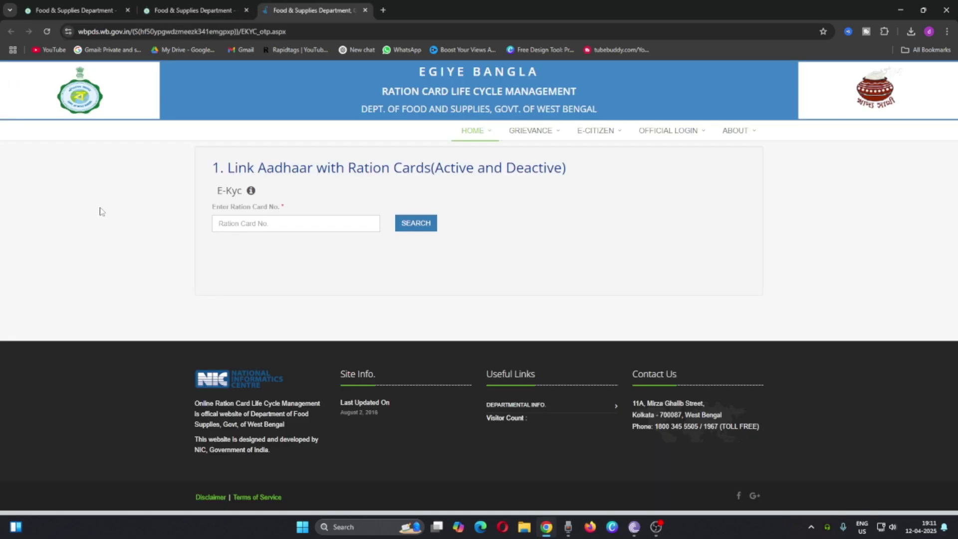
click(241, 224)
Return to the department homepage, open the Aadhaar login page through Citizen's Home, and try its Aadhaar number field and consent checkbox.
click(188, 6)
scroll(74, 185, up, 20)
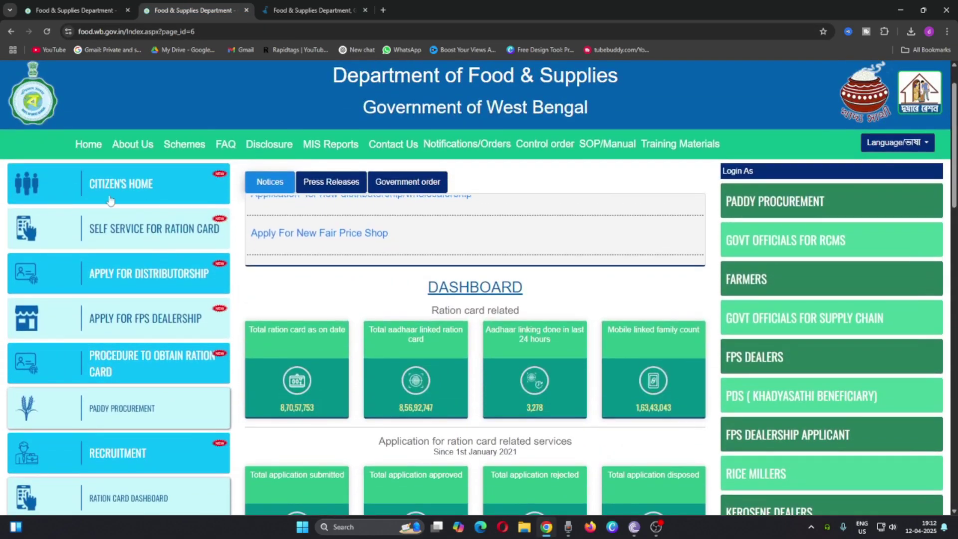
scroll(153, 248, up, 1)
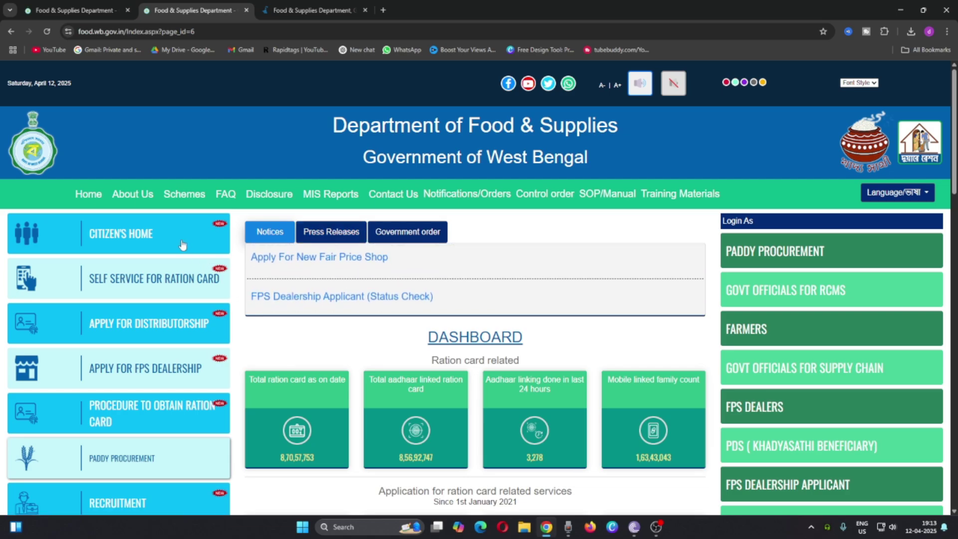
click(212, 247)
click(190, 388)
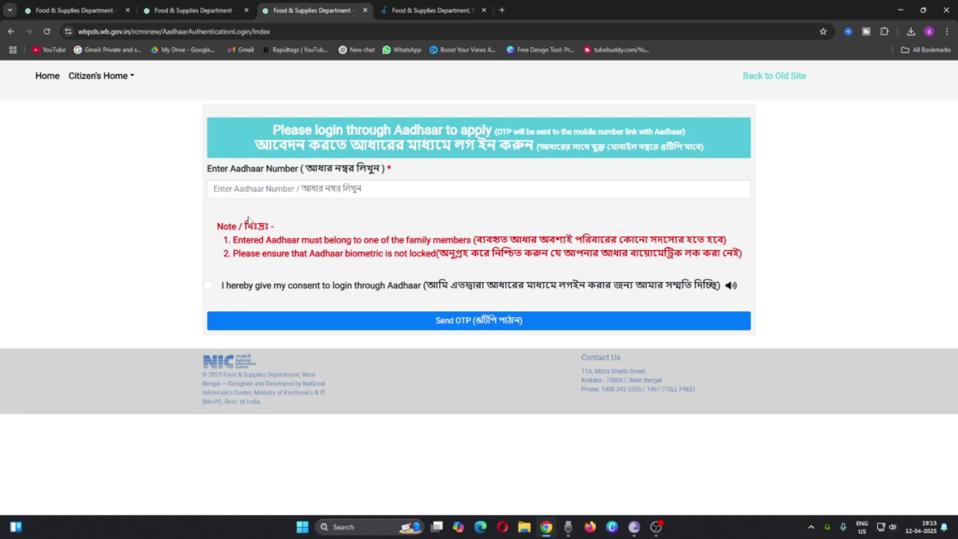
click(287, 182)
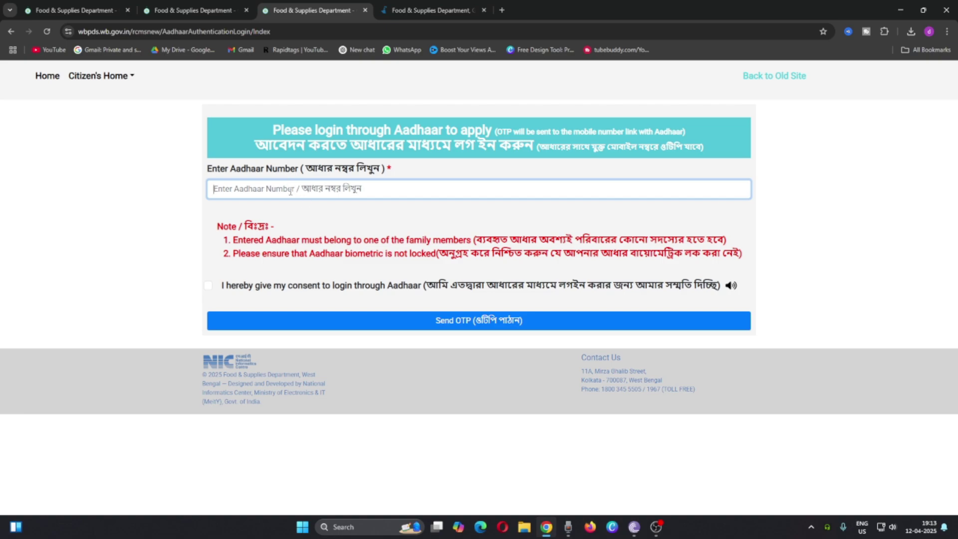
click(208, 286)
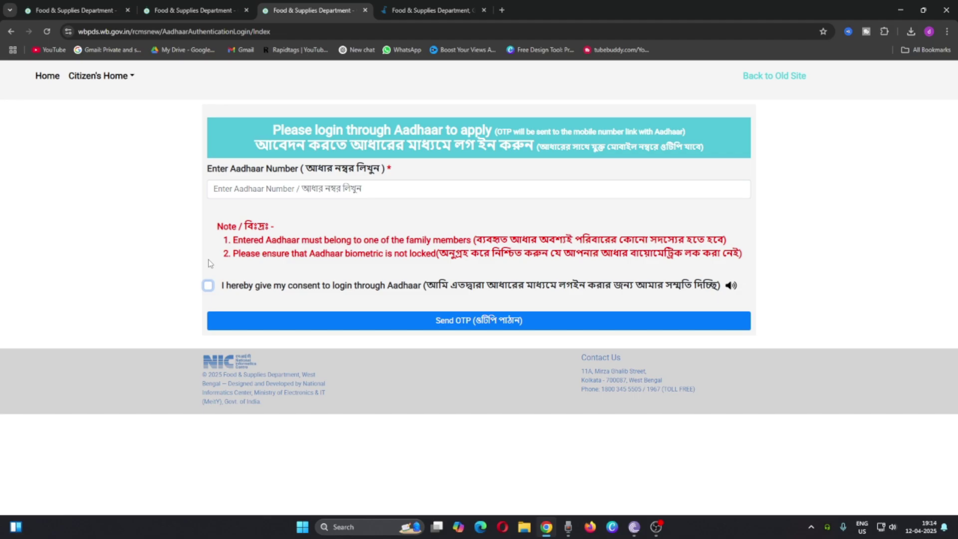
Open Apply for New Ration Card from the original homepage tab's Special Services and choose the option for new applicants.
click(136, 6)
scroll(478, 350, down, 10)
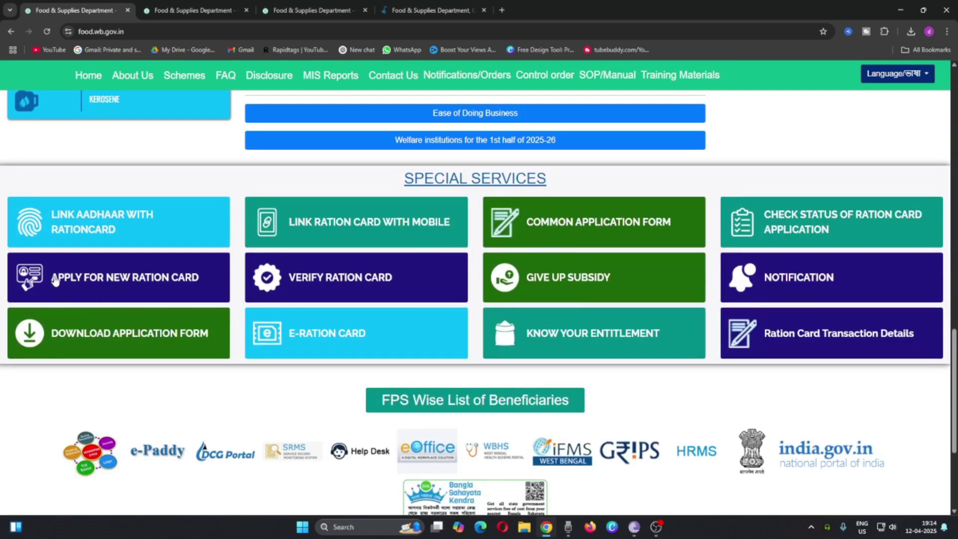
click(104, 274)
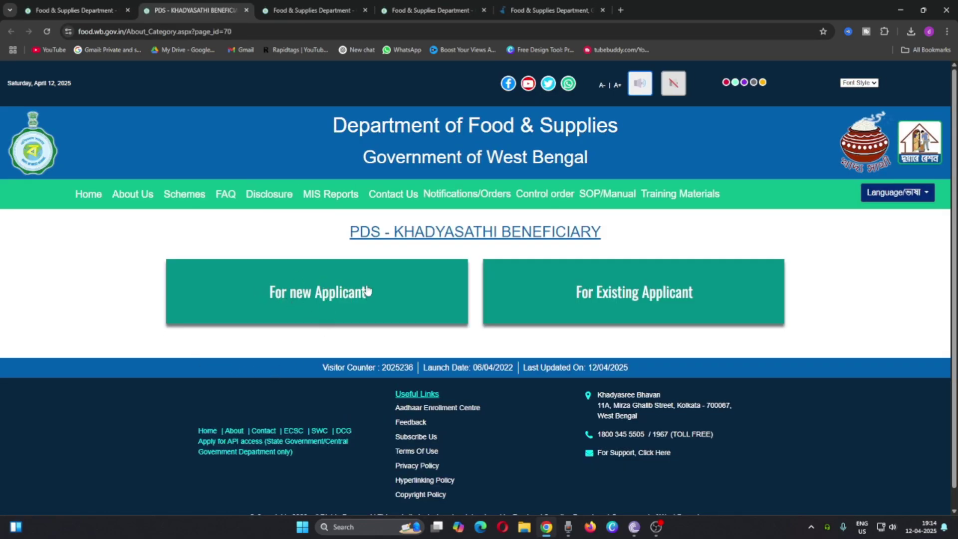
click(325, 292)
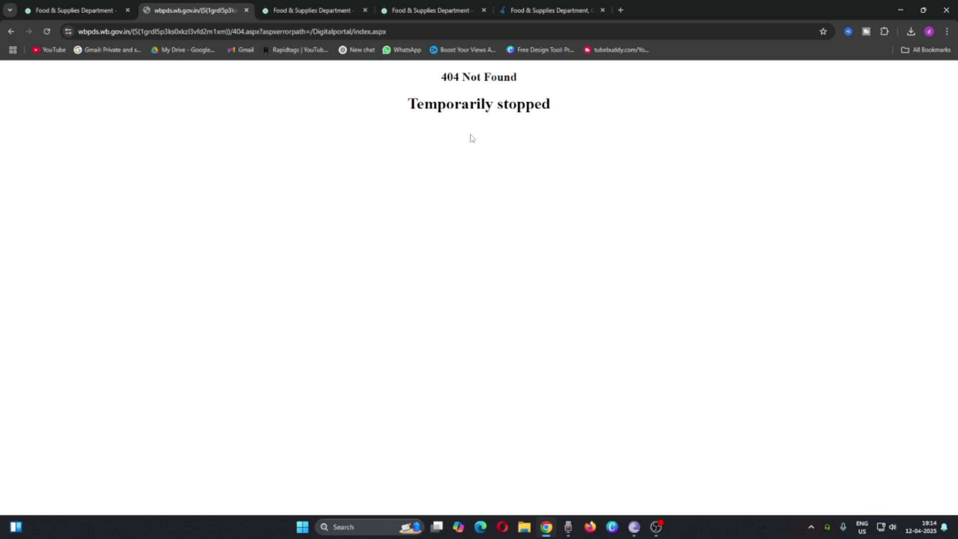